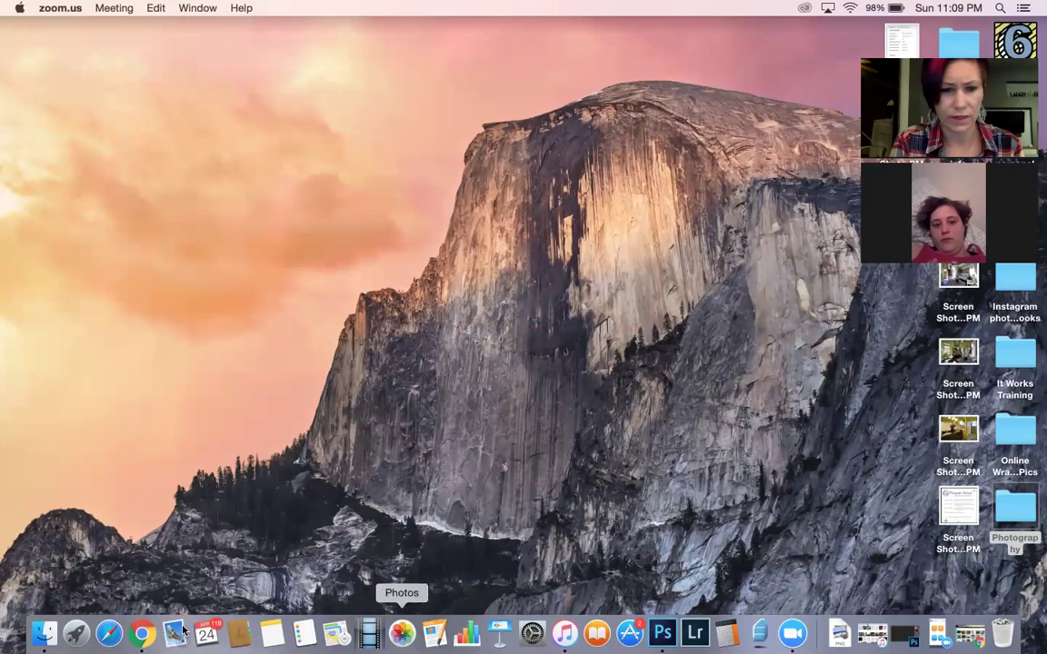
# Bring CinchShare forward, skim the Manage Posts history, and go to My Networks
pyautogui.click(143, 633)
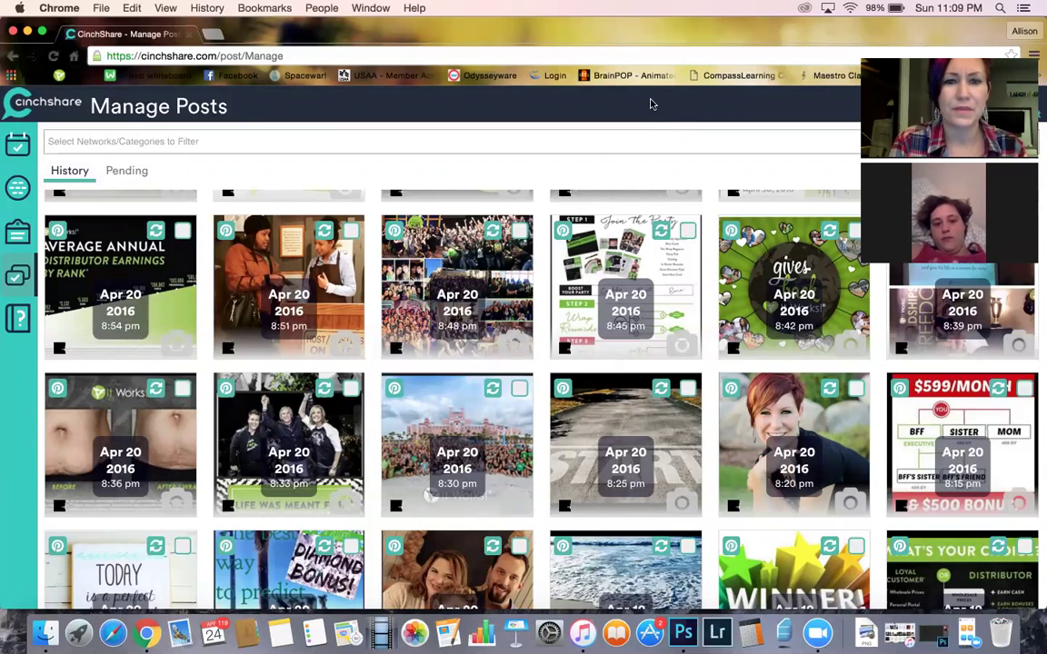
pyautogui.scroll(-2, 582, 468)
pyautogui.scroll(-5, 582, 467)
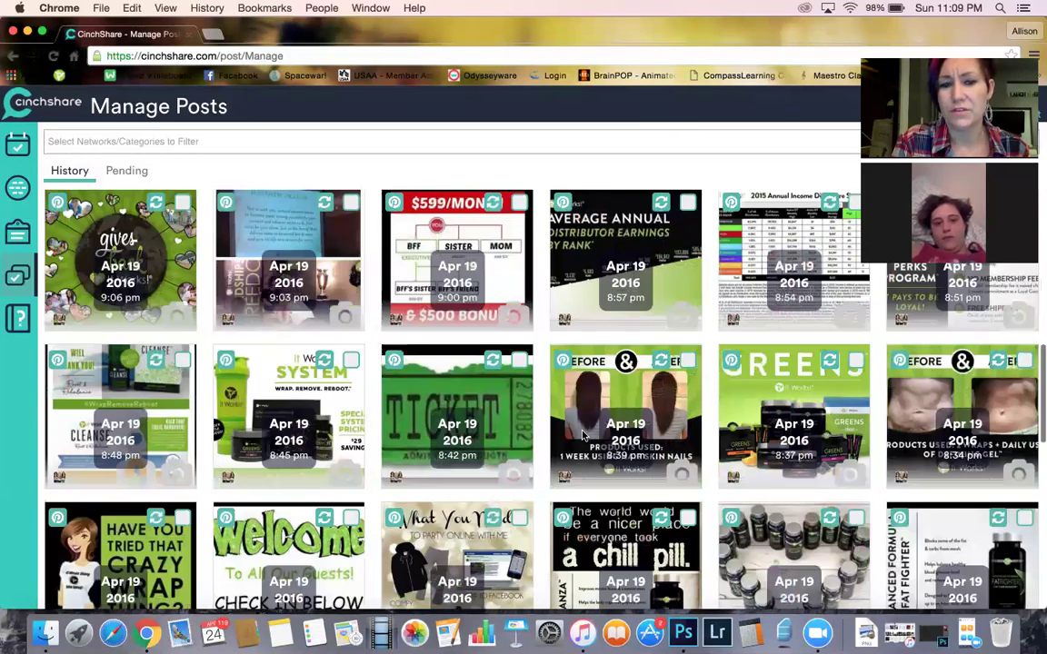
pyautogui.scroll(-4, 643, 186)
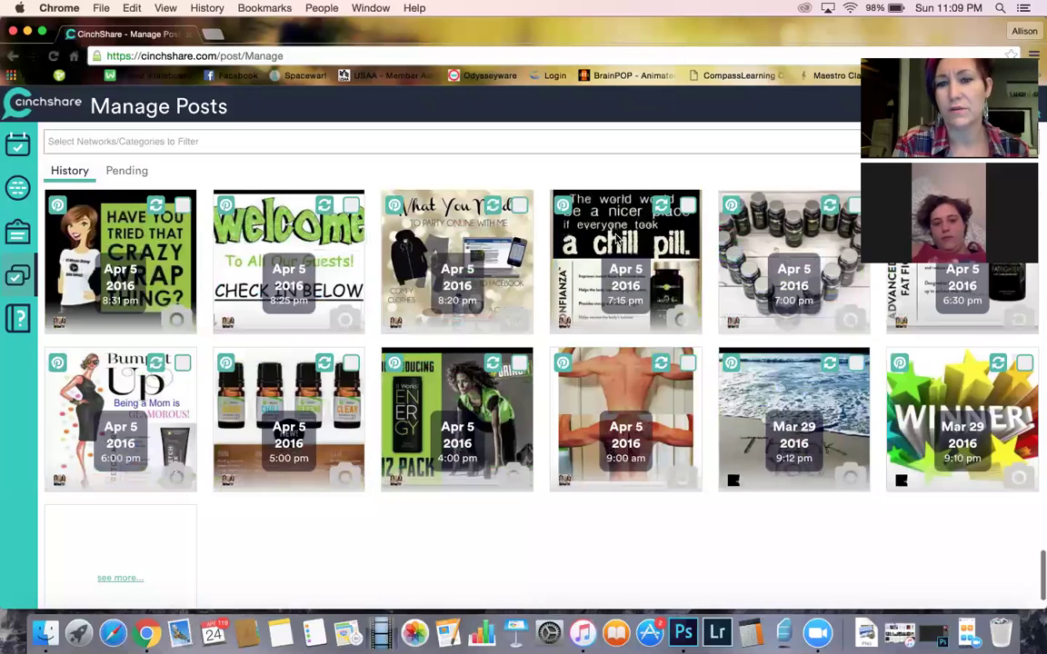
pyautogui.scroll(2, 614, 284)
pyautogui.scroll(10, 613, 285)
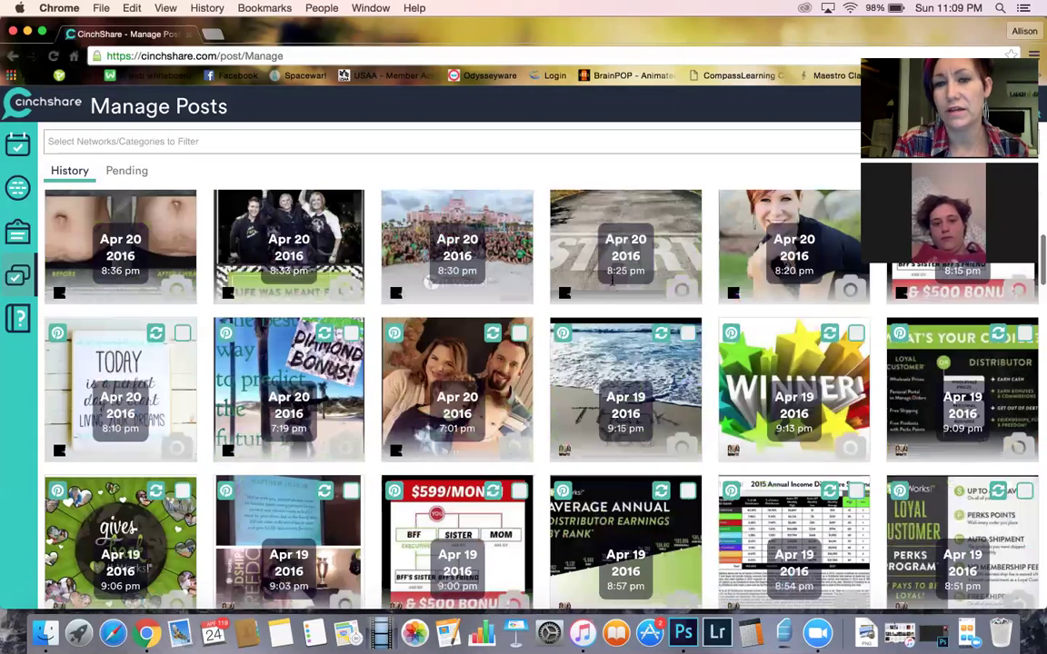
pyautogui.click(14, 199)
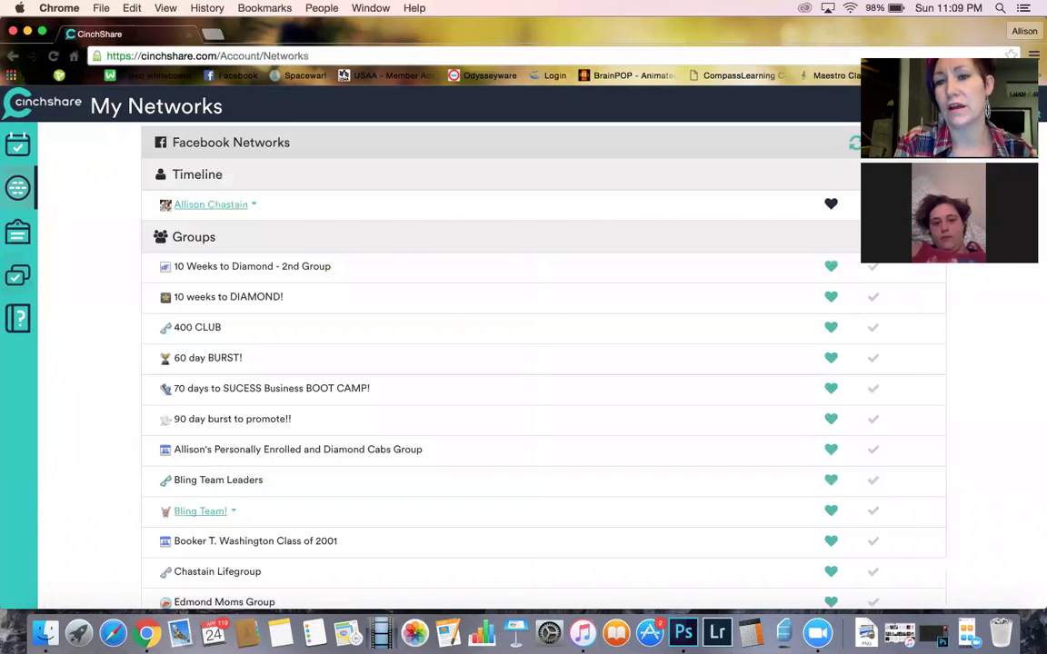
# Refresh the Facebook networks and expand the timeline's albums and events
pyautogui.click(853, 147)
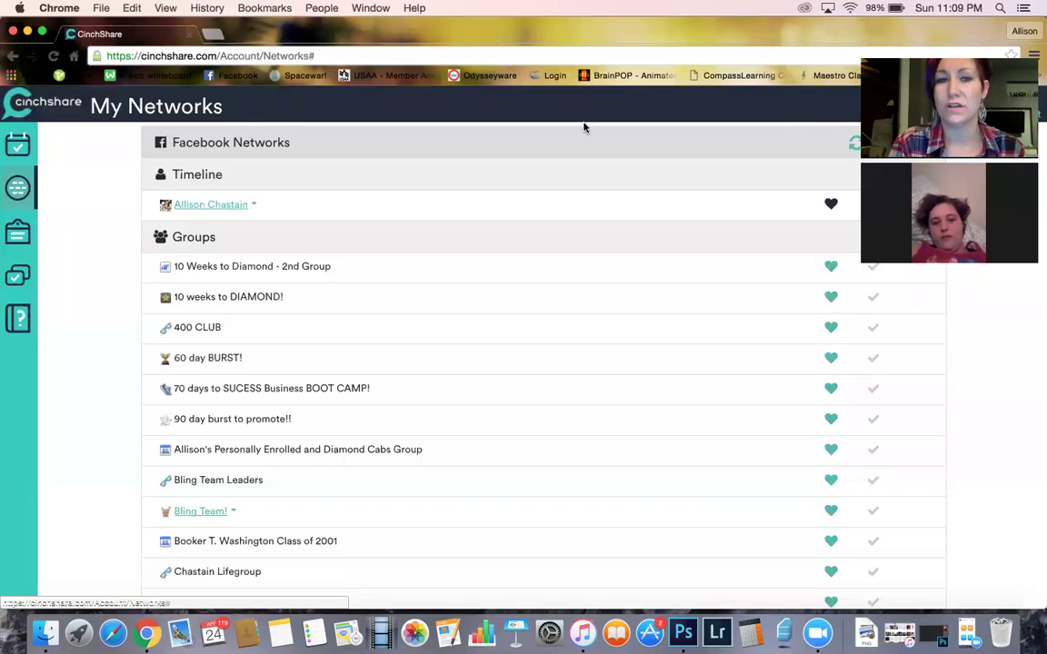
pyautogui.click(220, 206)
pyautogui.scroll(-5, 376, 369)
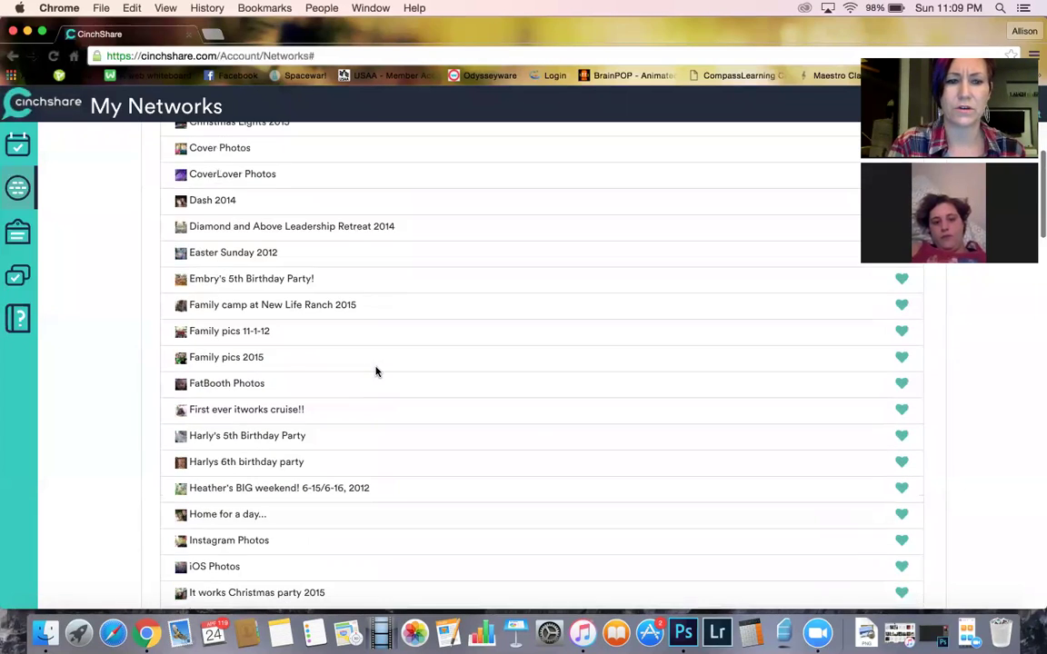
pyautogui.scroll(-10, 377, 371)
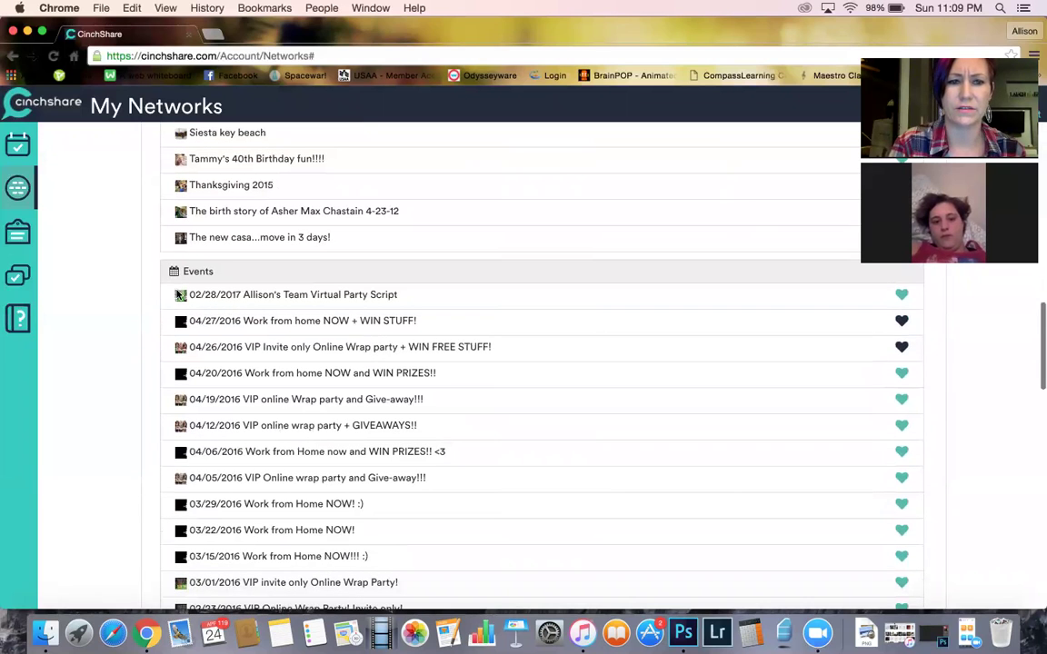
pyautogui.scroll(-2, 411, 381)
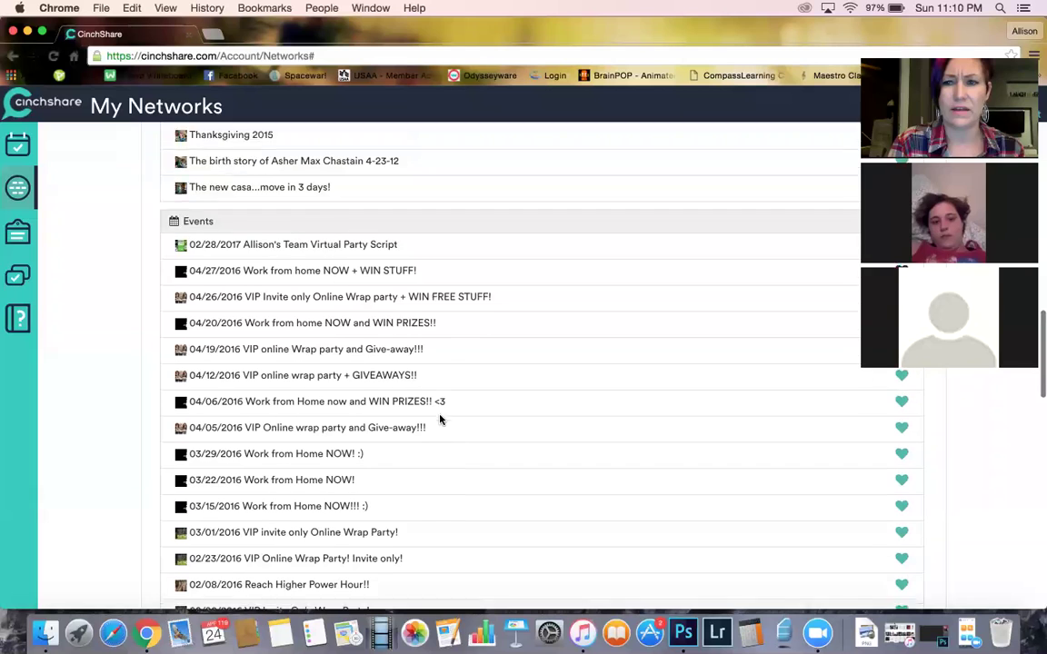
pyautogui.scroll(1, 509, 419)
pyautogui.scroll(3, 661, 471)
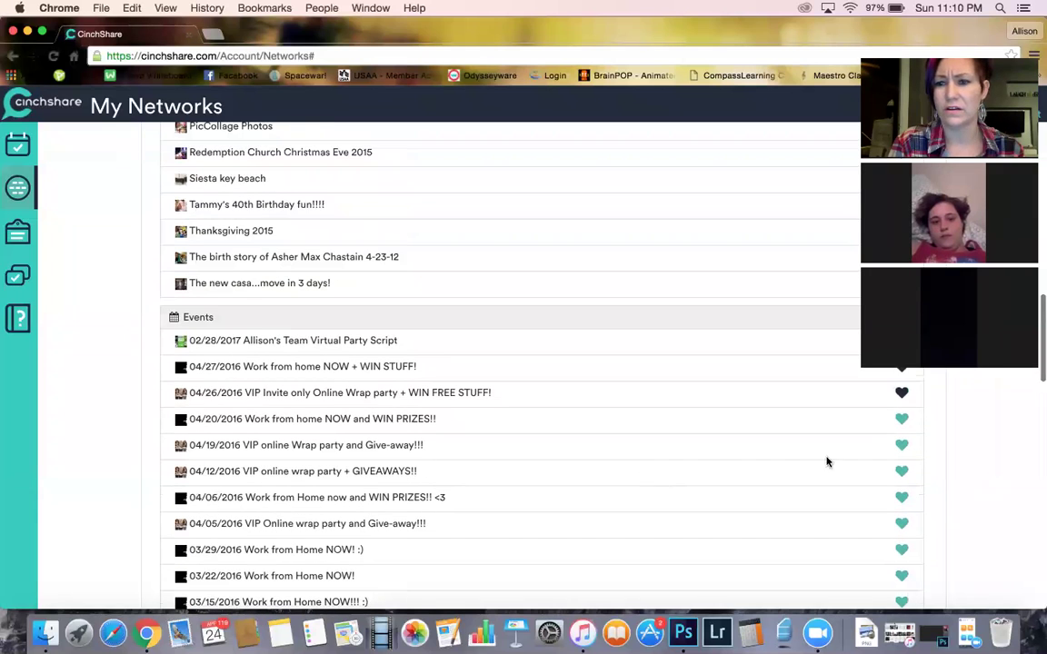
pyautogui.scroll(2, 827, 461)
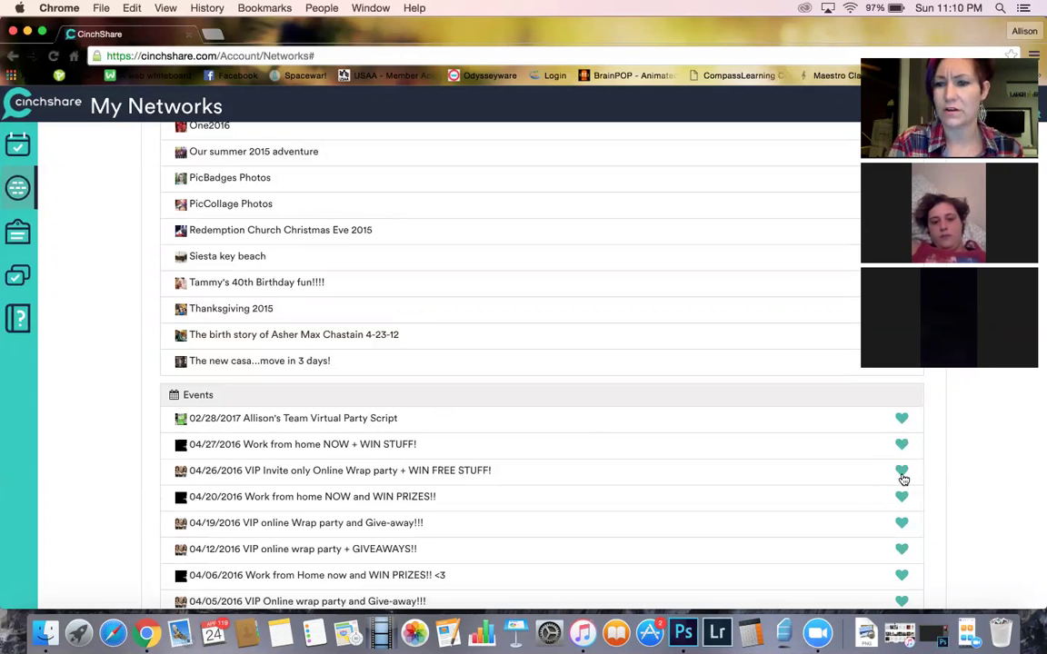
# Favourite the 04/26 VIP wrap party and 04/27 events
pyautogui.click(902, 445)
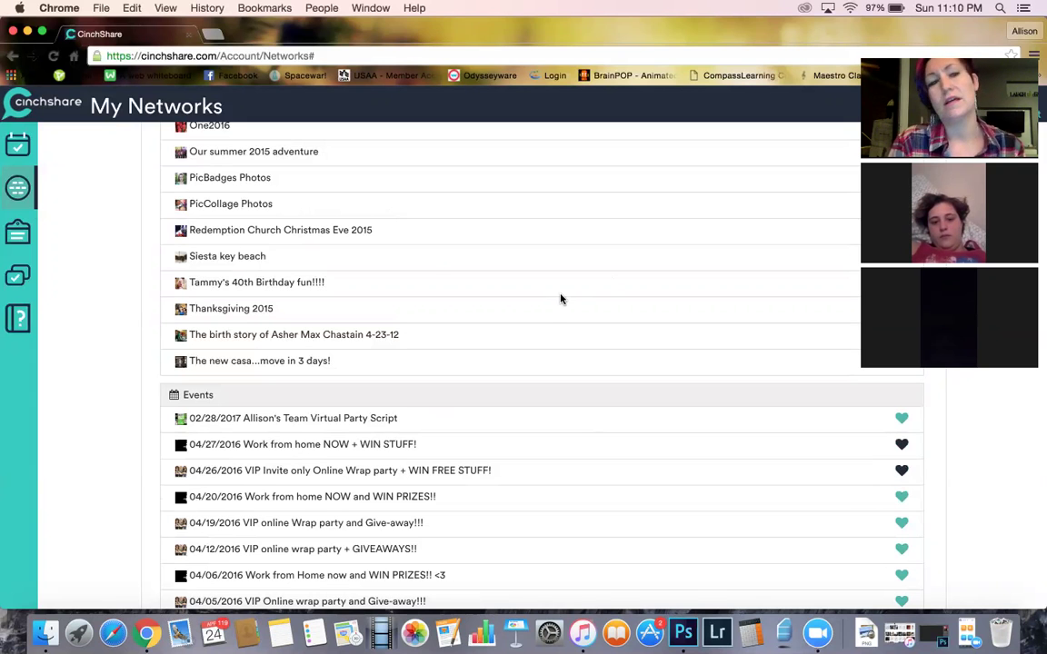
pyautogui.scroll(10, 430, 269)
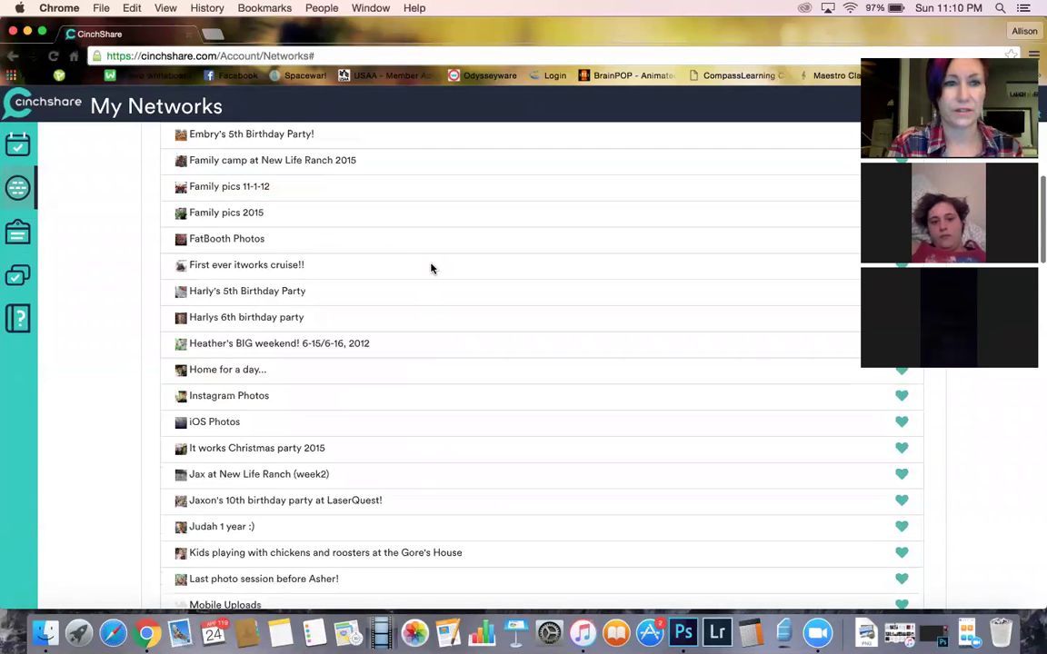
pyautogui.scroll(10, 11, 264)
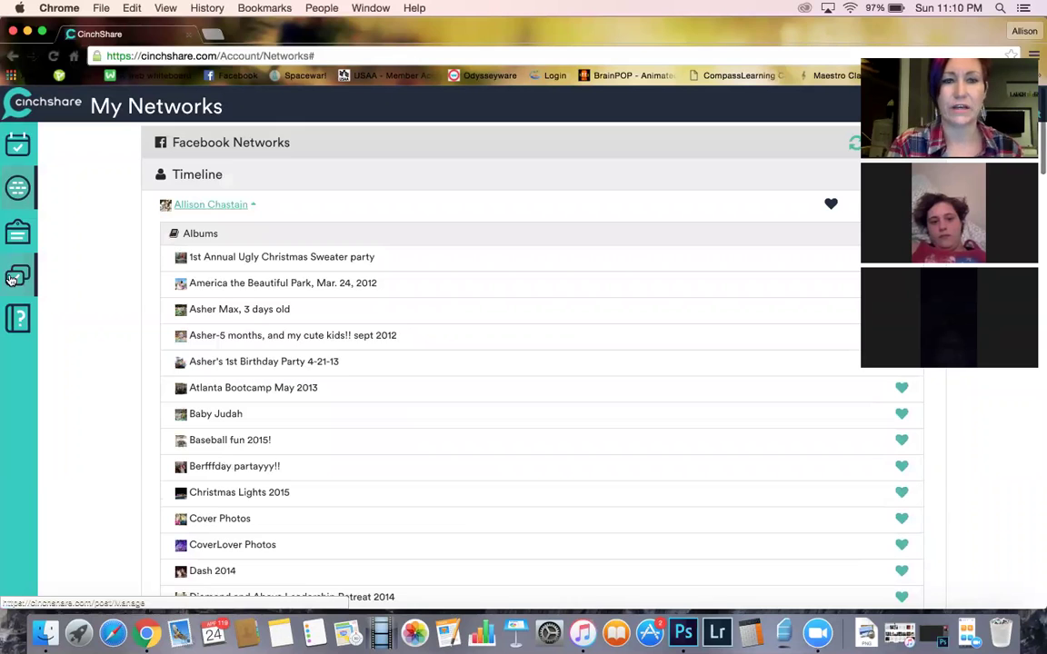
# Return to Manage Posts to view the history of Apr 20 2016 Pinterest posts
pyautogui.click(11, 279)
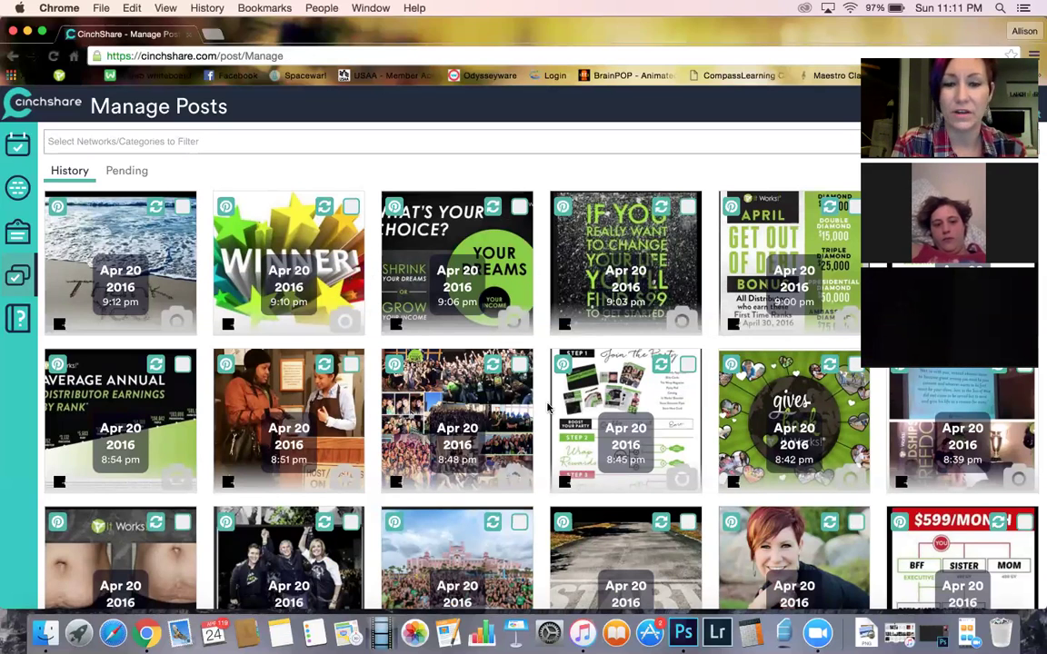
# Scroll the History grid down to the Apr 19 9:00 am back-muscle spotlight post
pyautogui.scroll(-3, 546, 400)
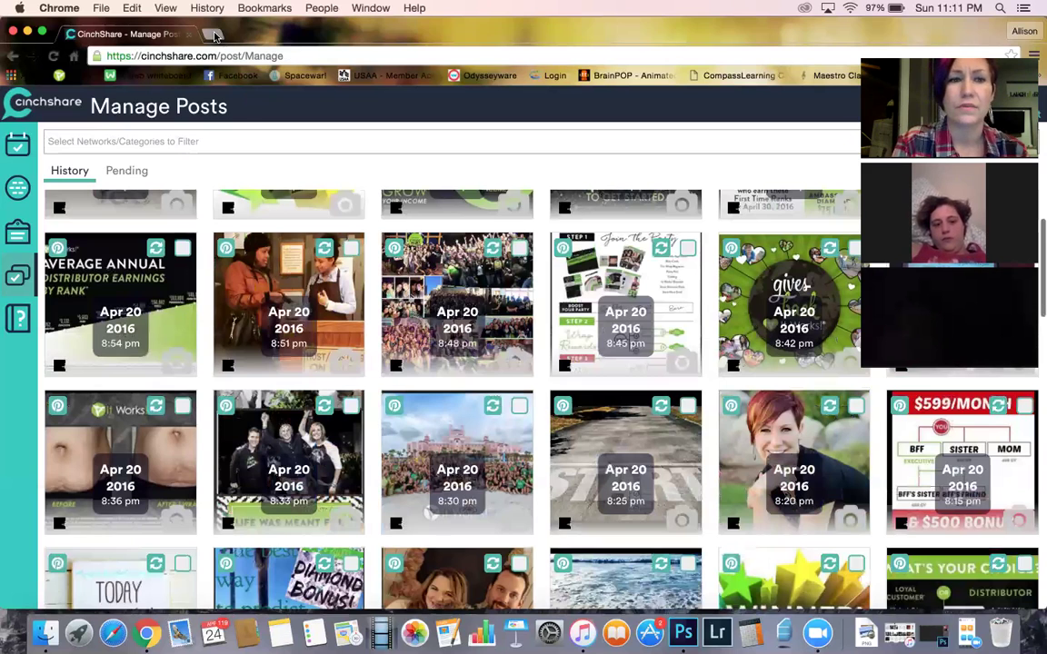
pyautogui.scroll(-8, 479, 254)
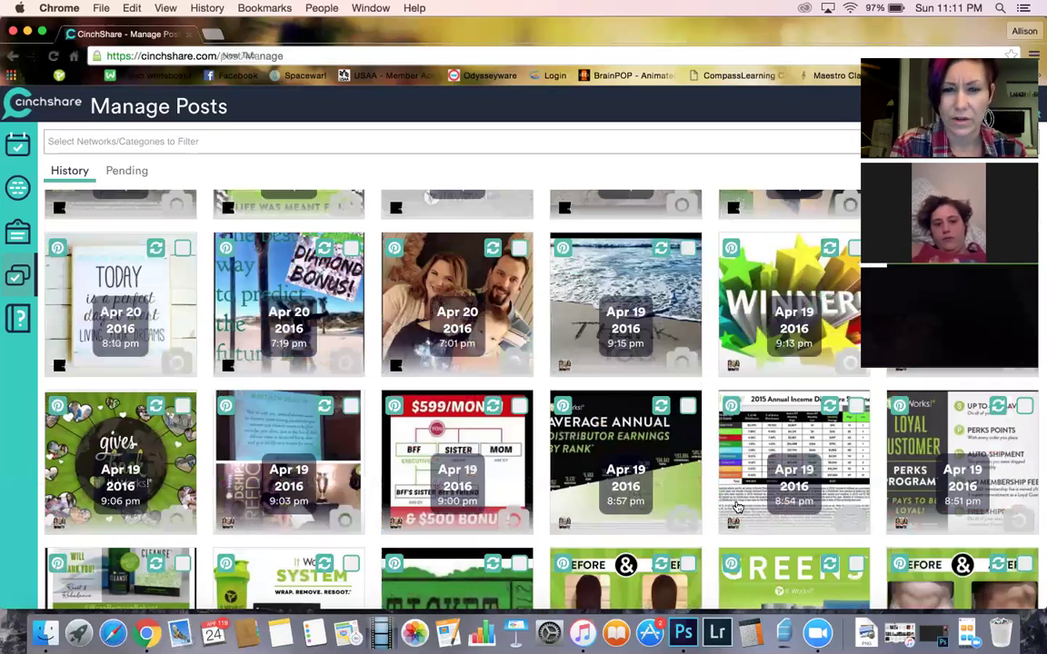
pyautogui.scroll(-5, 738, 505)
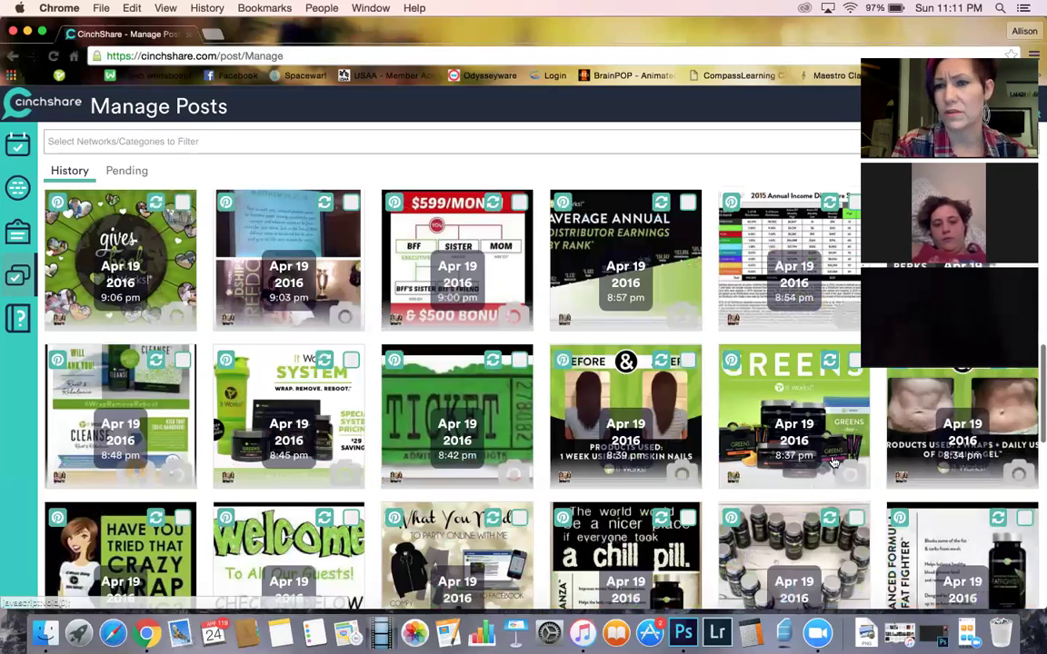
pyautogui.scroll(-5, 833, 462)
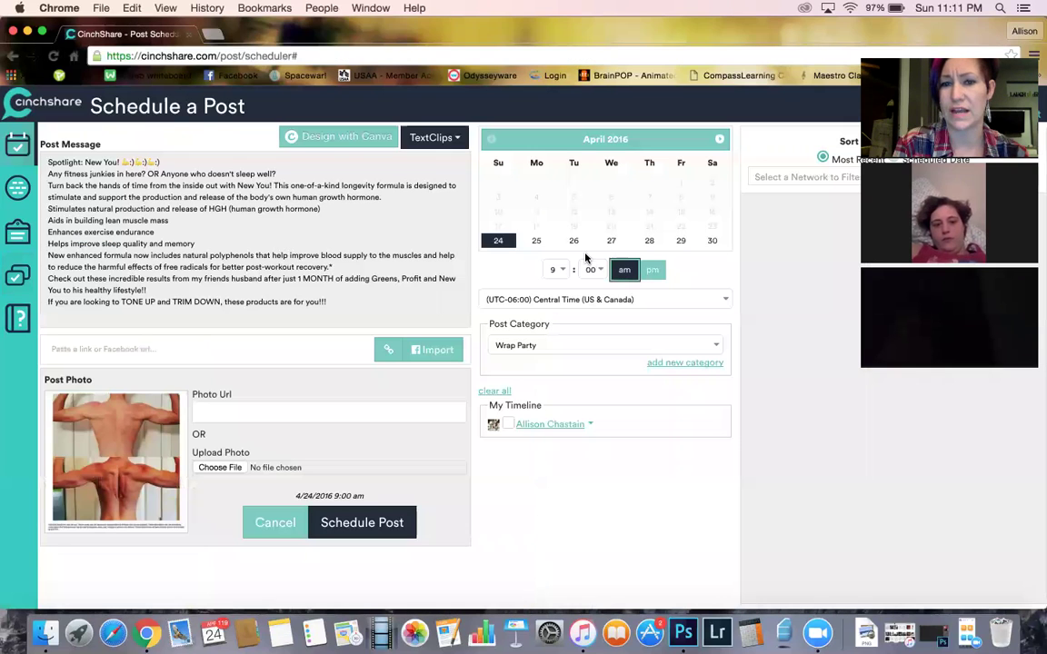
# Schedule the New You spotlight for 4/26/2016 9:00 am on the VIP wrap party event
pyautogui.click(574, 241)
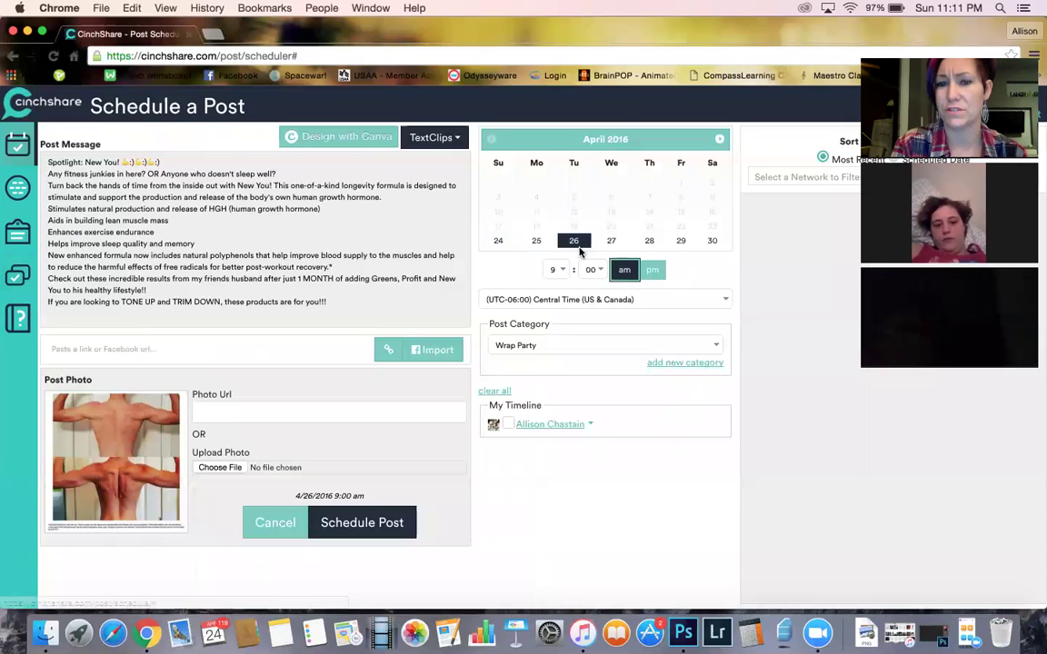
pyautogui.click(554, 425)
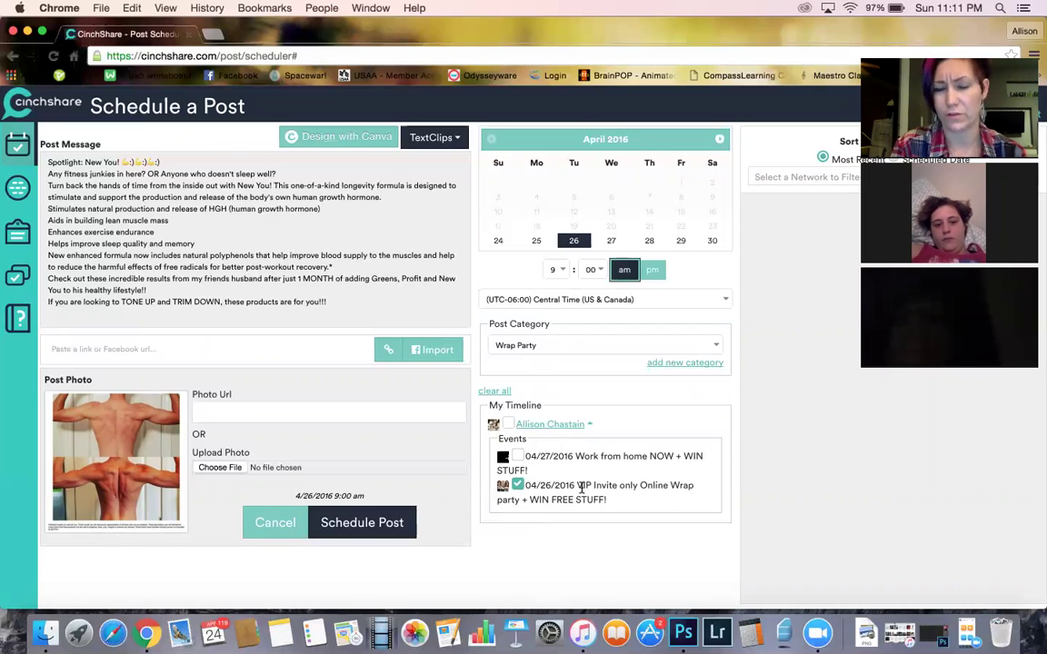
pyautogui.click(355, 522)
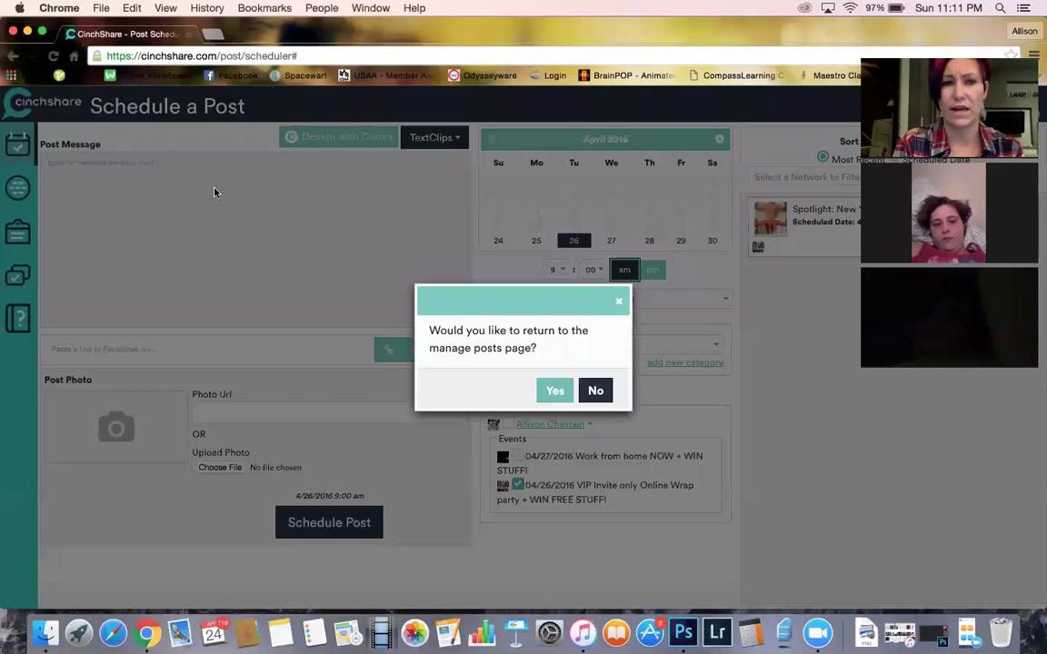
pyautogui.click(554, 390)
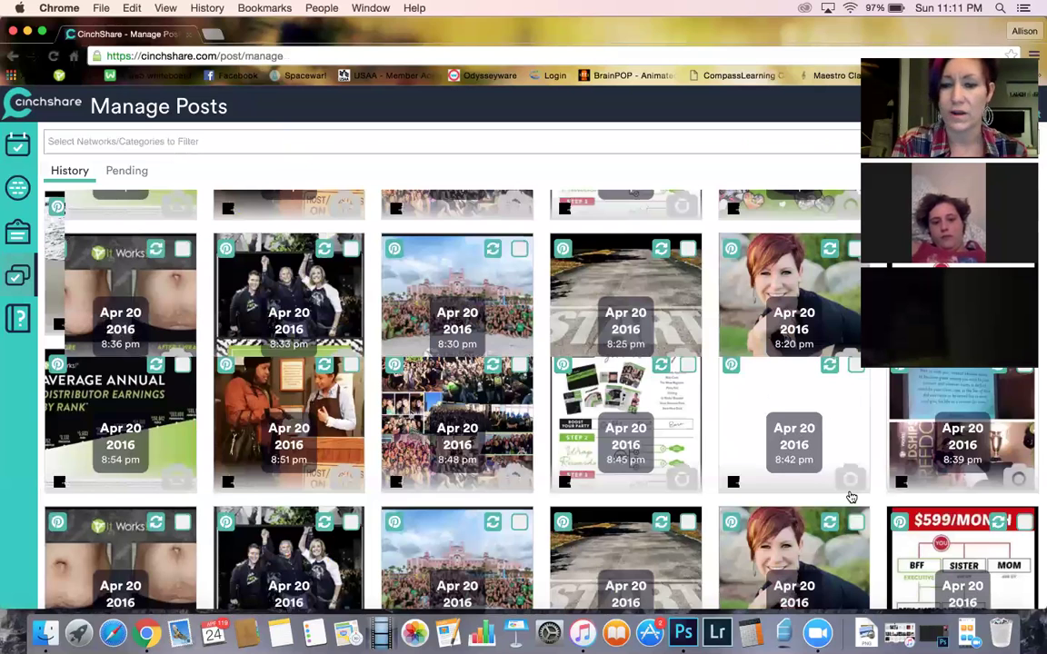
# Repost the Energy 12 Pack spotlight to the 04/26 VIP wrap party event at 4:00 pm
pyautogui.scroll(-10, 850, 495)
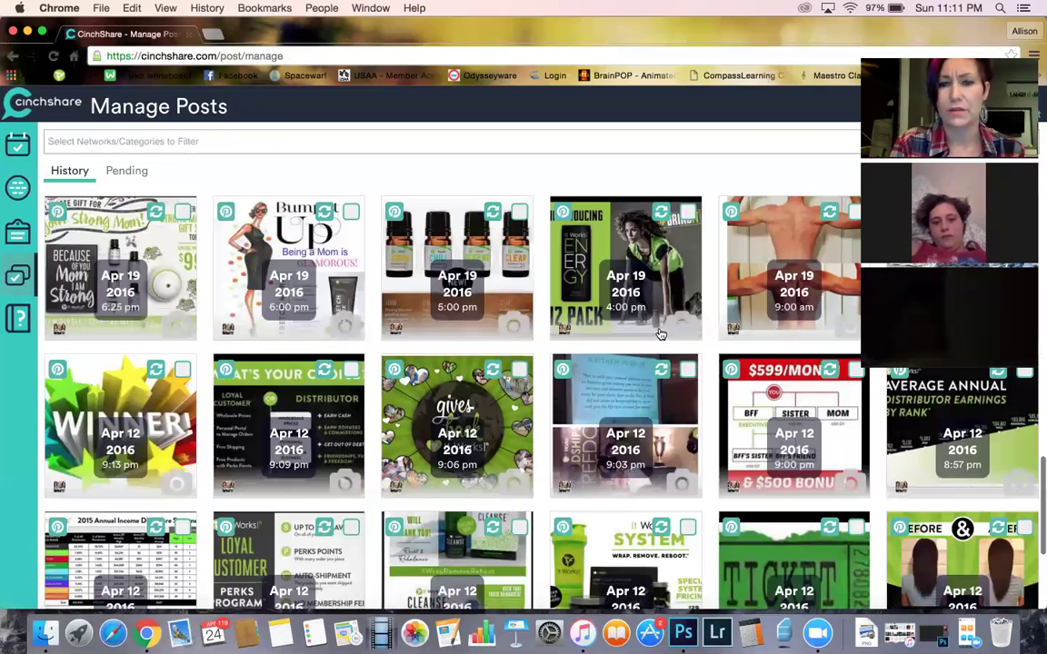
pyautogui.click(574, 288)
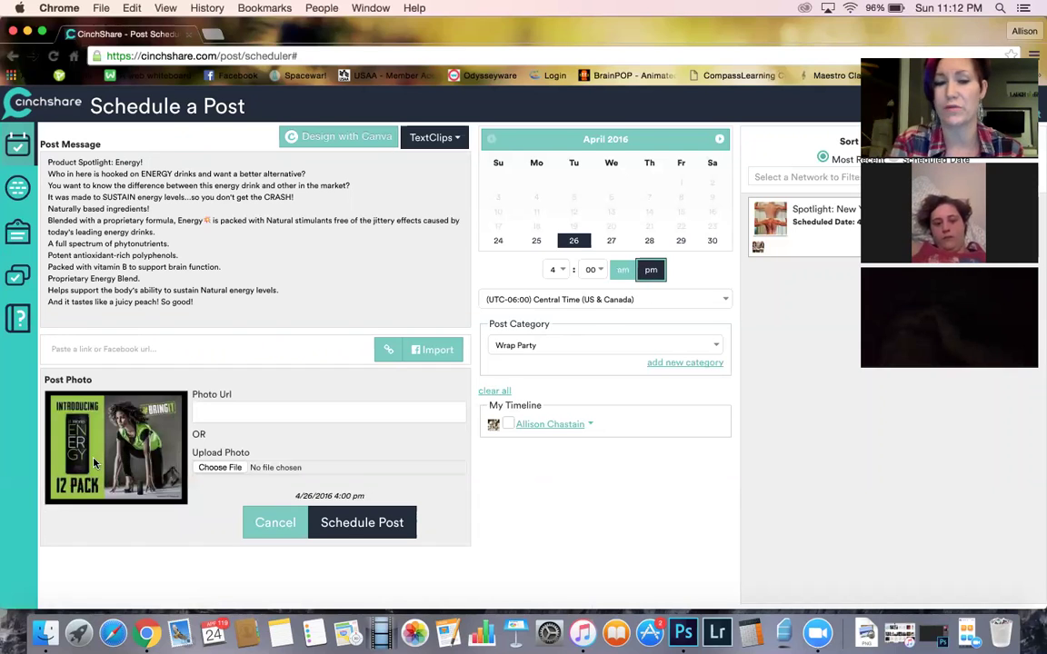
pyautogui.click(545, 425)
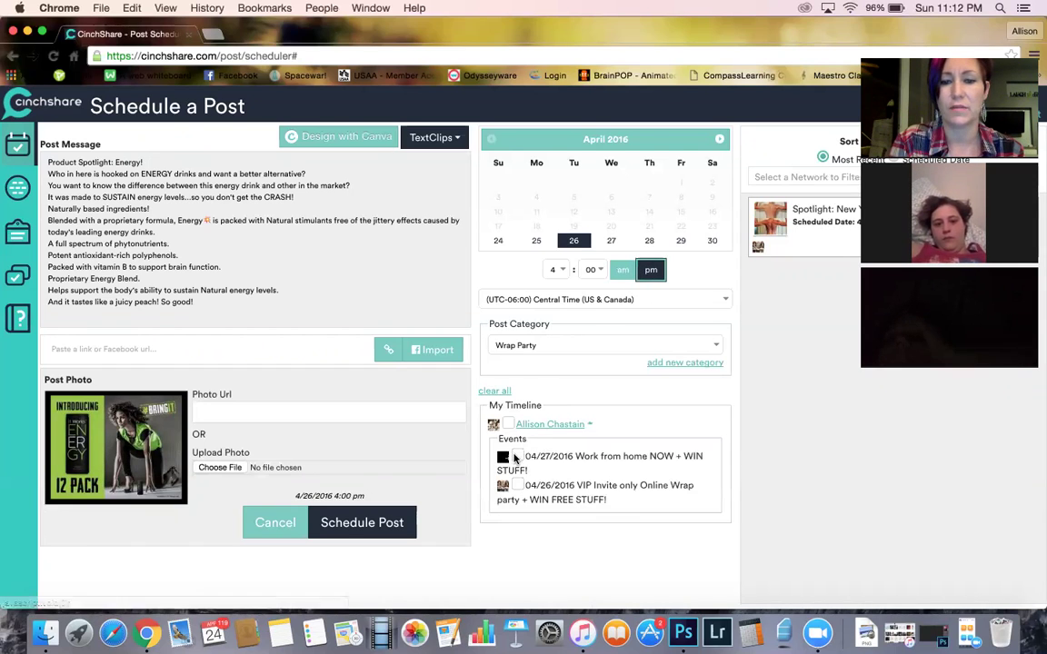
pyautogui.click(518, 485)
pyautogui.click(381, 525)
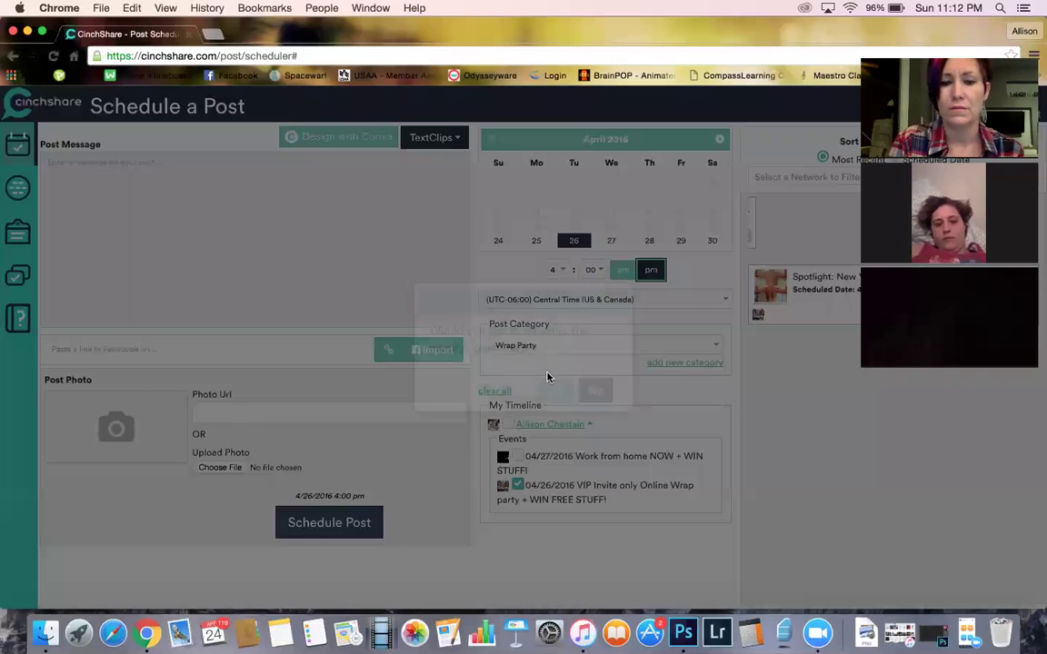
pyautogui.click(551, 391)
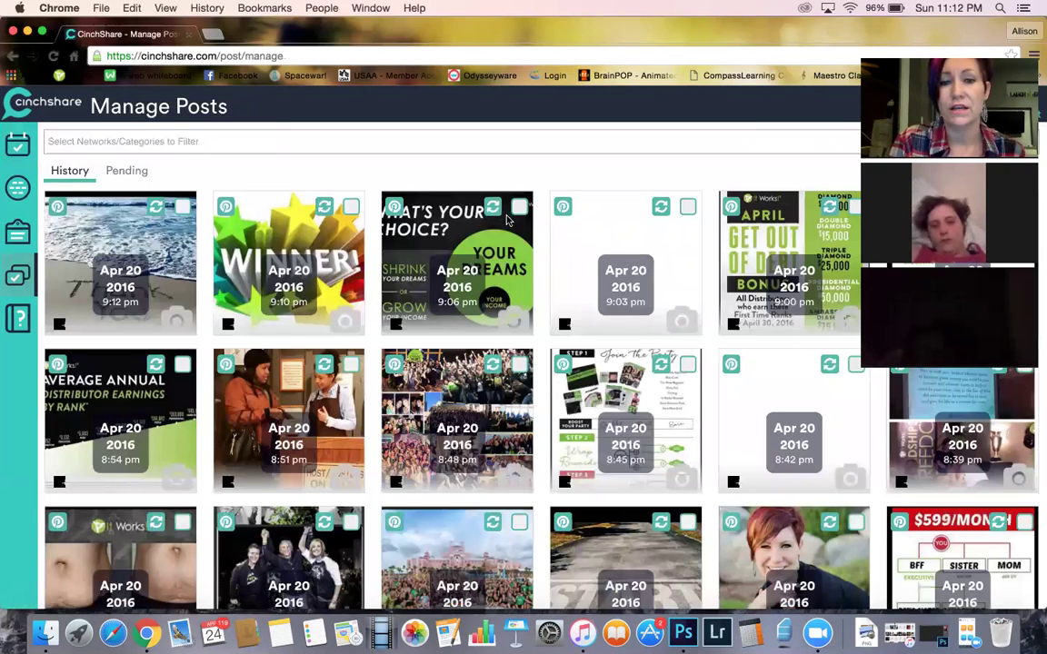
# Repost the Essential Oils Kit spotlight to the 04/26 VIP wrap party event at 5:00 pm
pyautogui.click(560, 268)
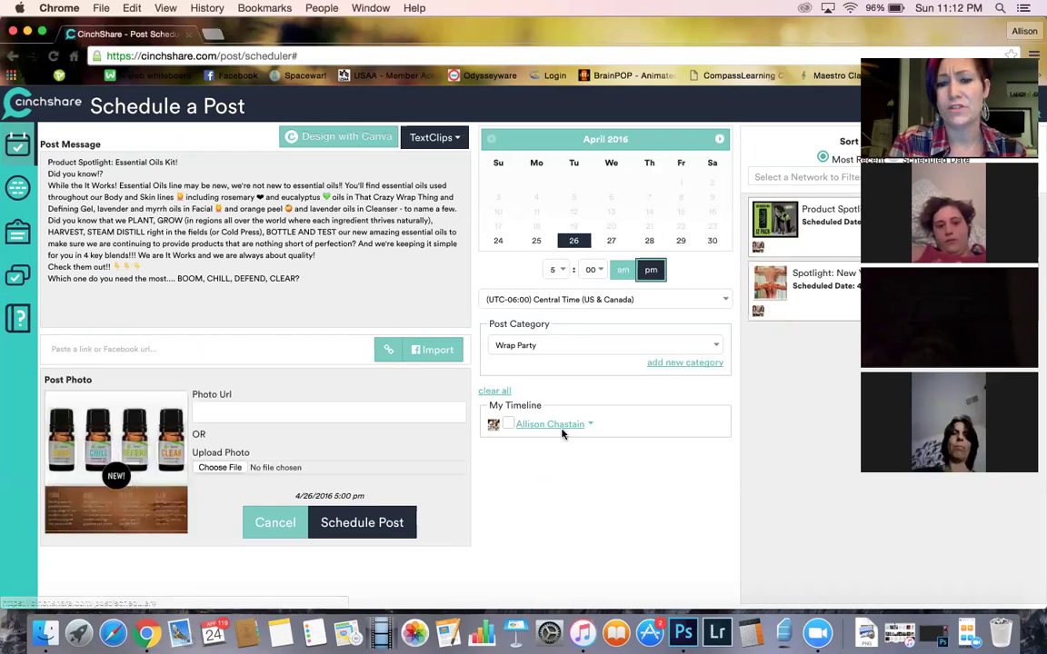
pyautogui.click(562, 433)
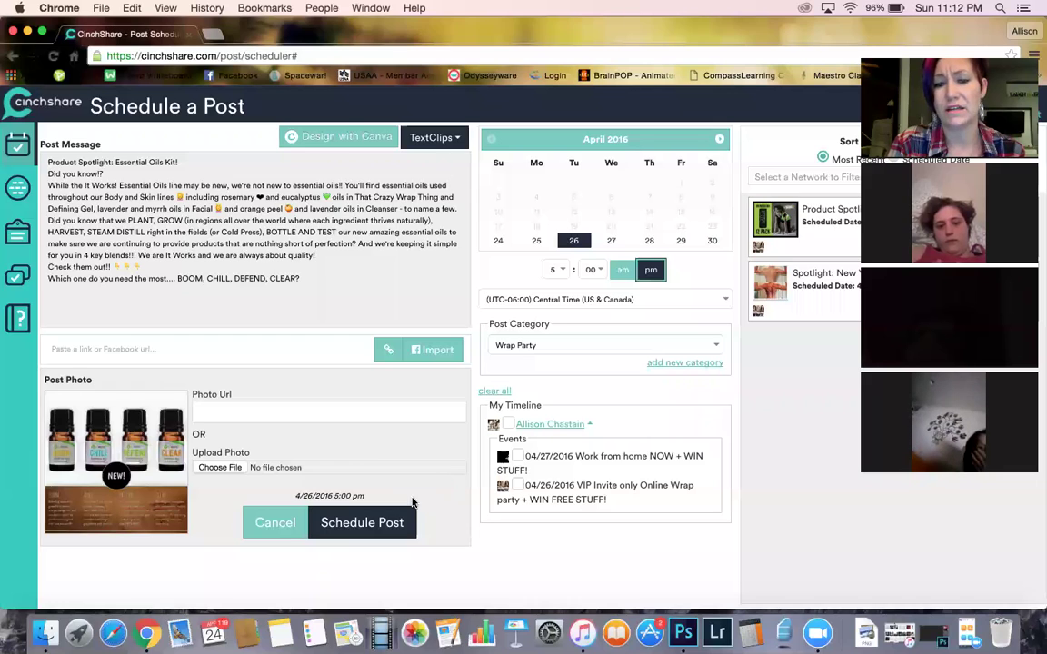
pyautogui.click(360, 527)
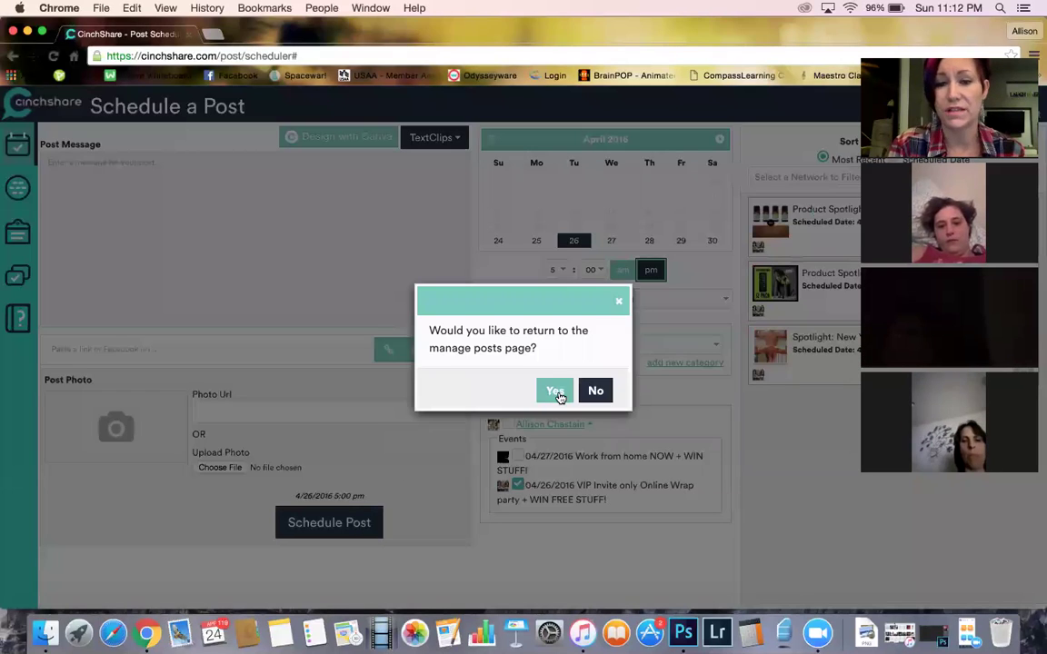
pyautogui.click(556, 392)
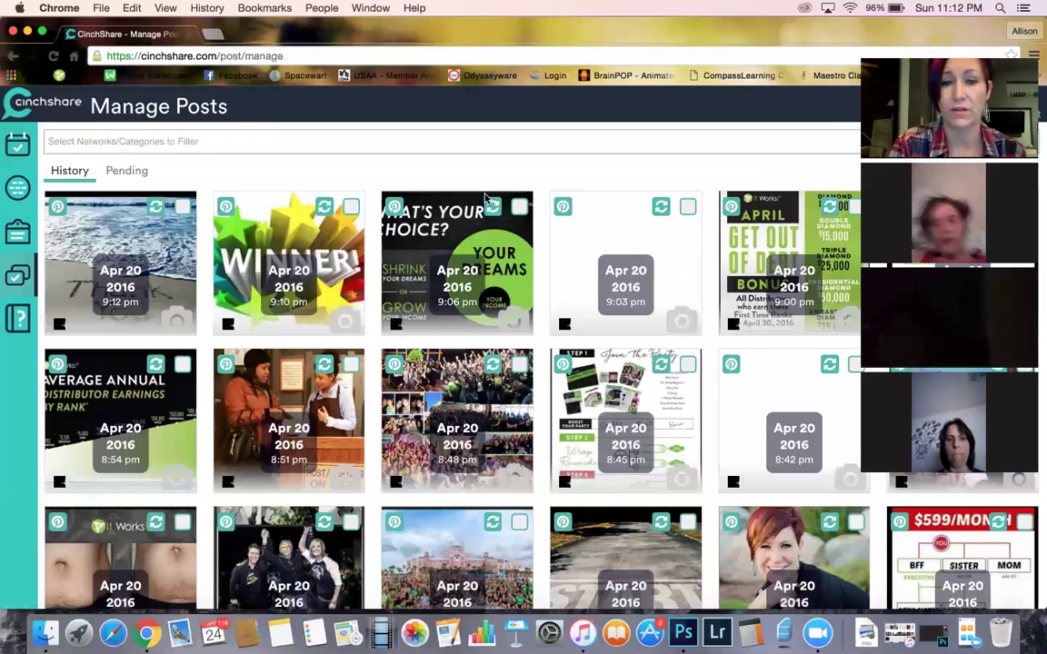
# Repost the Stretch Mark Cream spotlight for 4/26/2016 6:00 pm on the VIP wrap party event
pyautogui.click(325, 208)
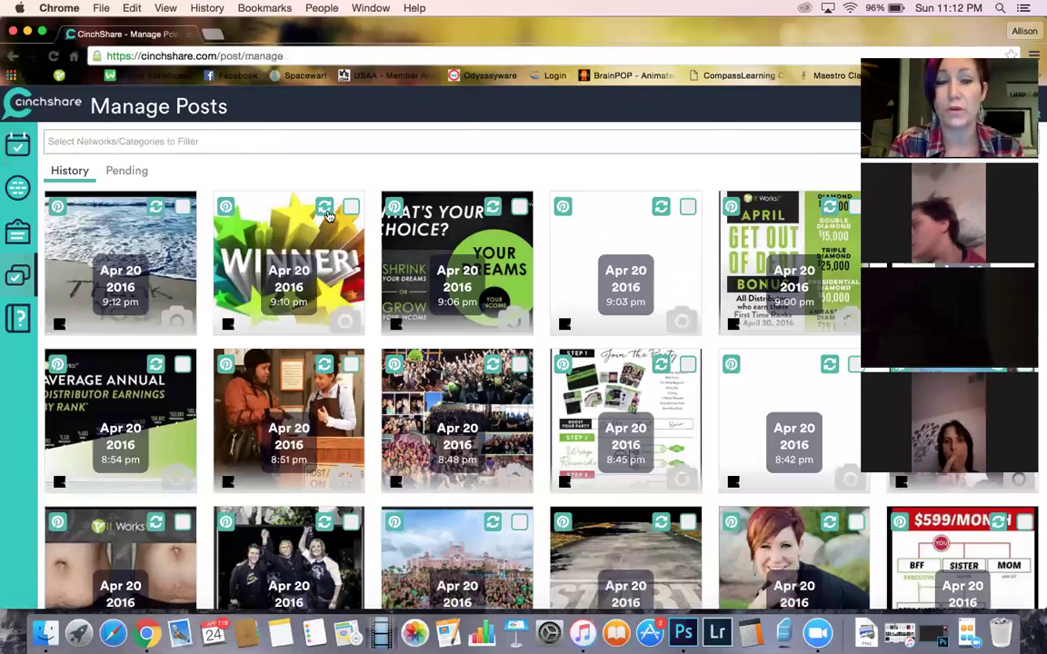
pyautogui.click(574, 239)
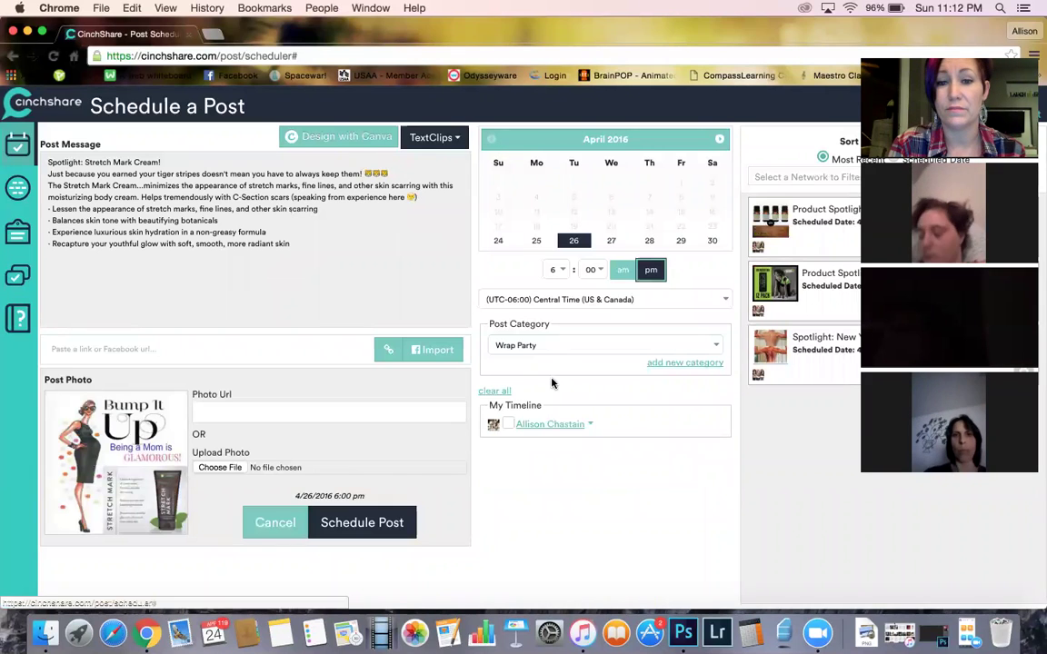
pyautogui.click(545, 423)
pyautogui.click(517, 486)
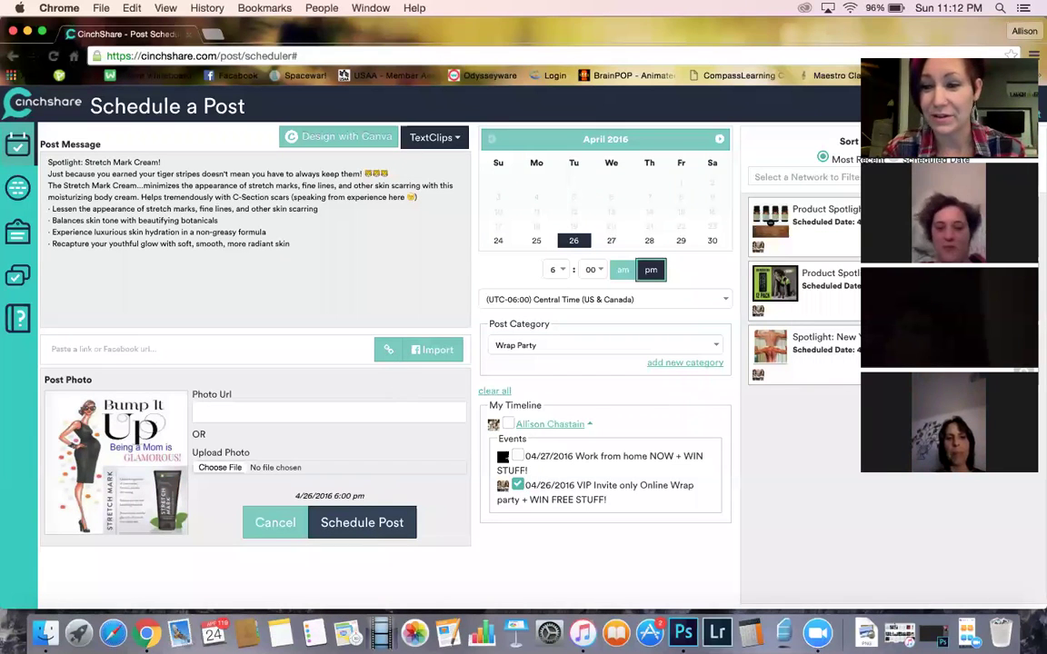
pyautogui.click(362, 523)
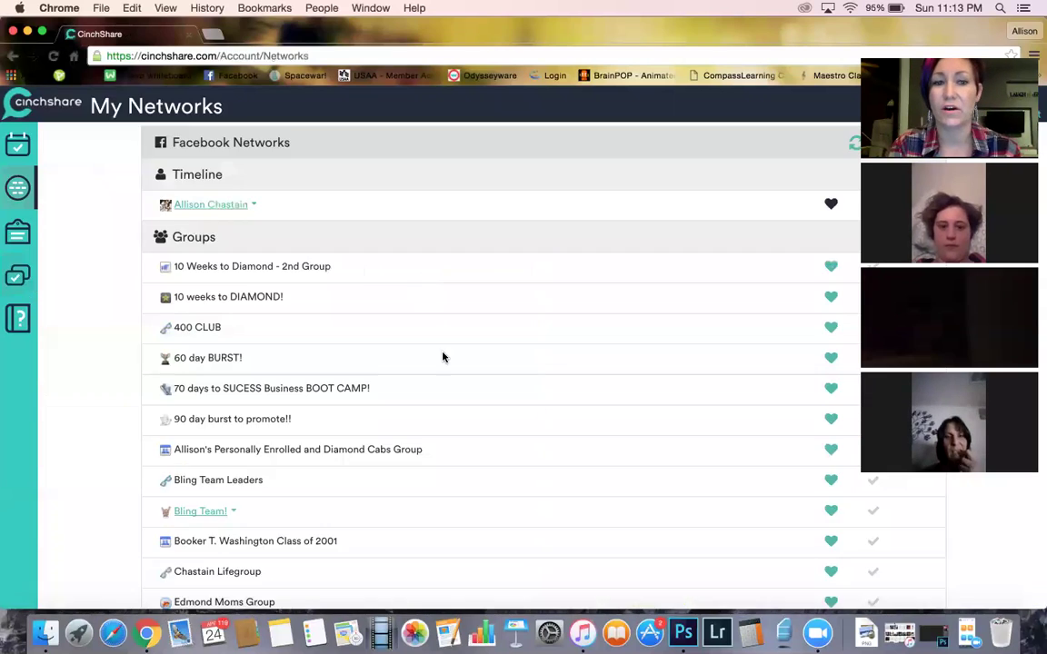
pyautogui.scroll(-1, 266, 276)
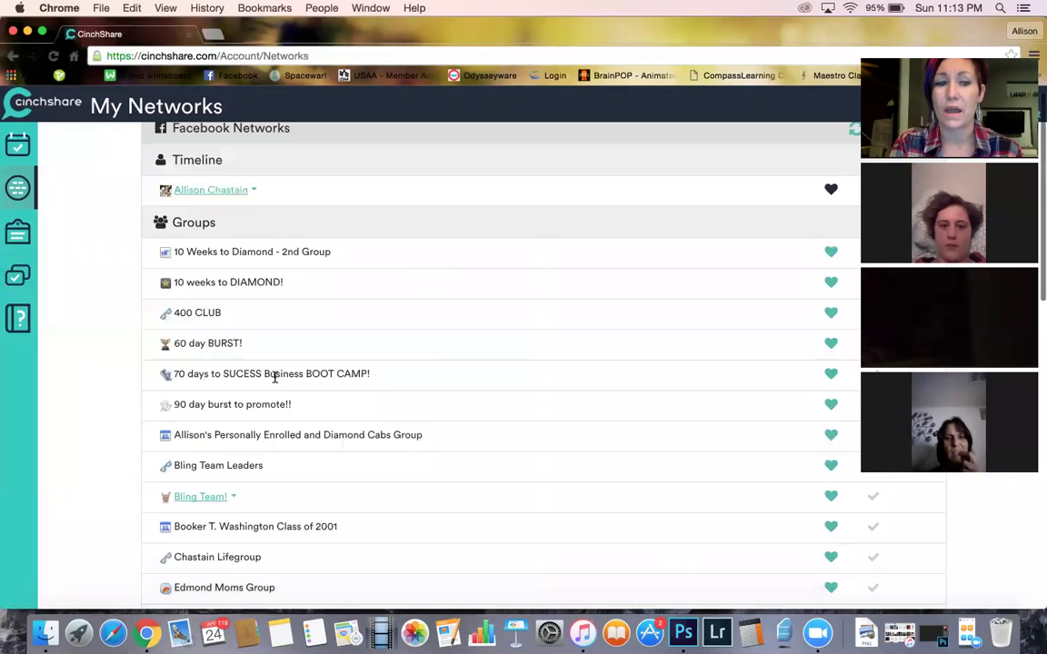
pyautogui.scroll(-5, 274, 376)
pyautogui.scroll(-2, 254, 346)
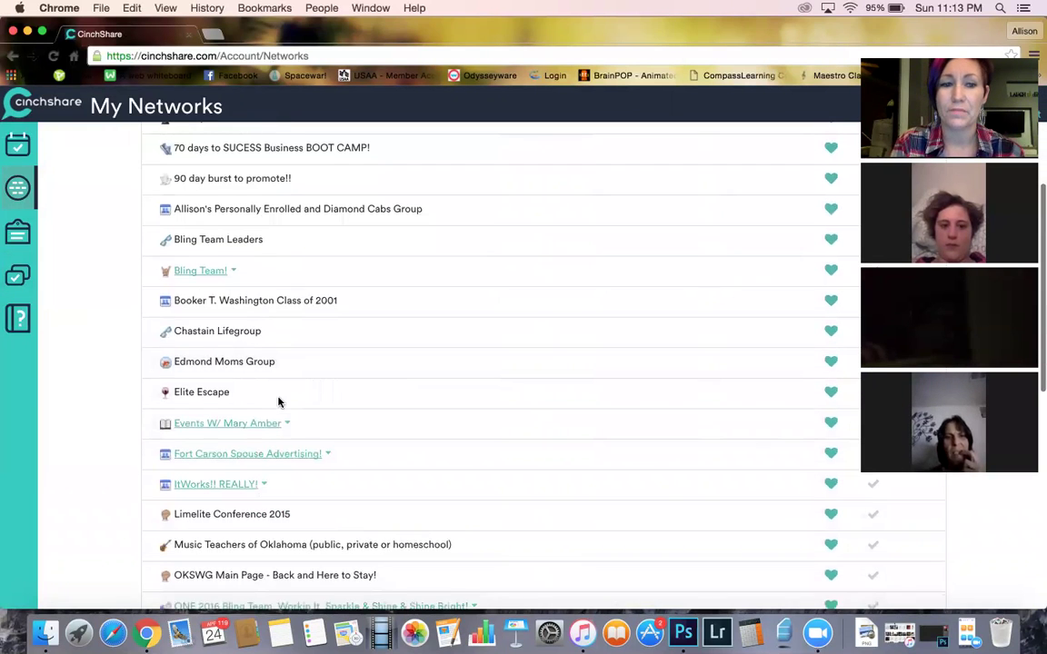
pyautogui.scroll(-3, 273, 363)
pyautogui.scroll(-1, 217, 155)
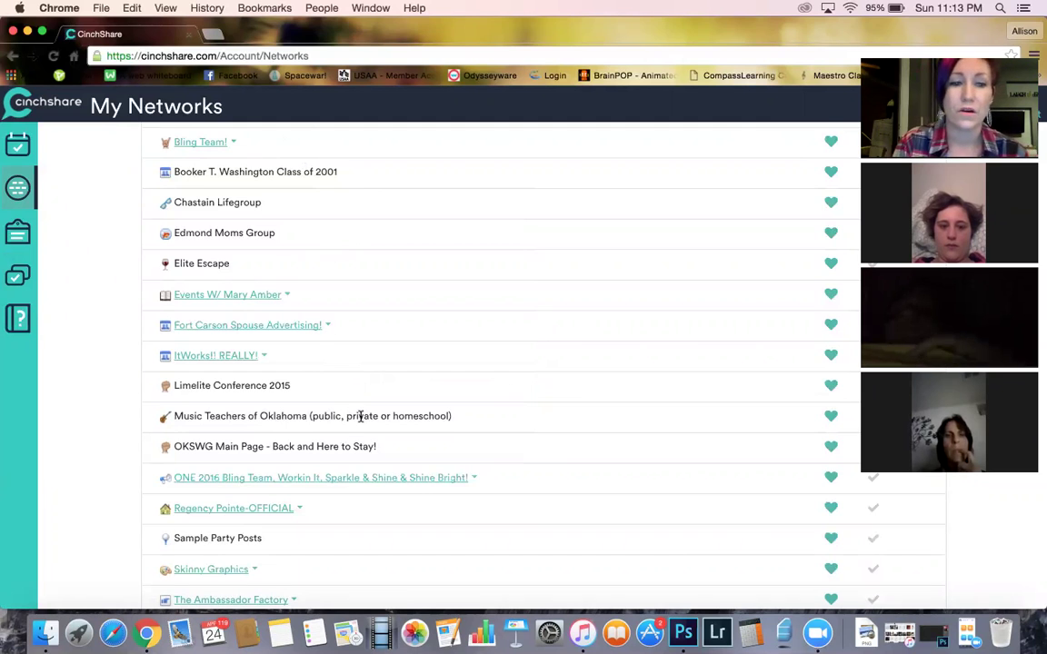
pyautogui.scroll(-3, 354, 413)
pyautogui.scroll(-5, 362, 421)
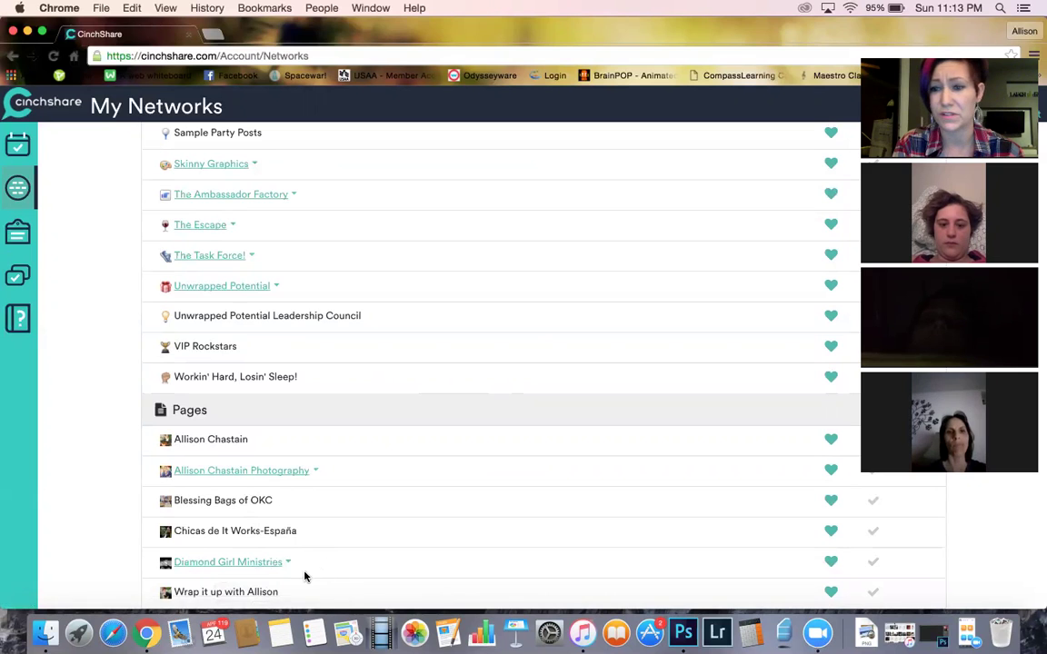
pyautogui.scroll(10, 339, 390)
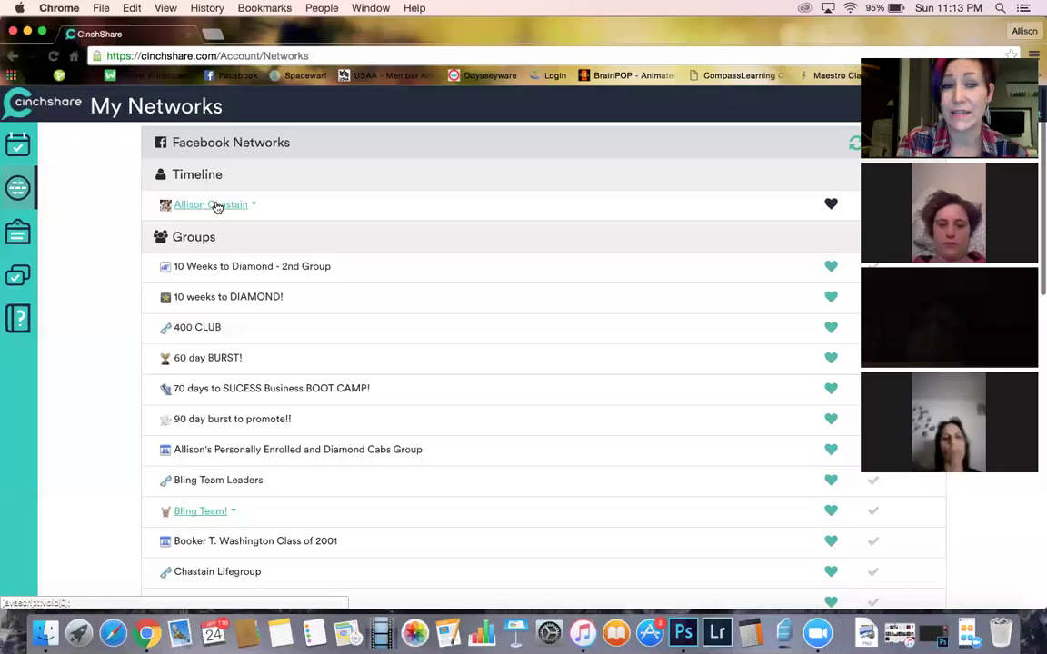
pyautogui.click(829, 206)
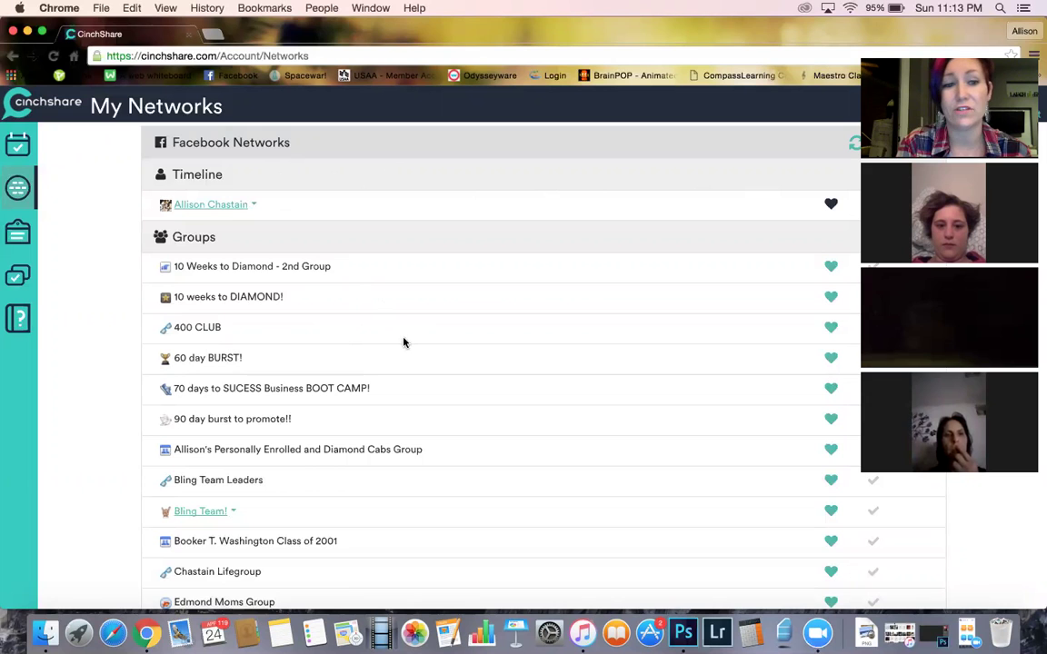
pyautogui.scroll(-5, 394, 469)
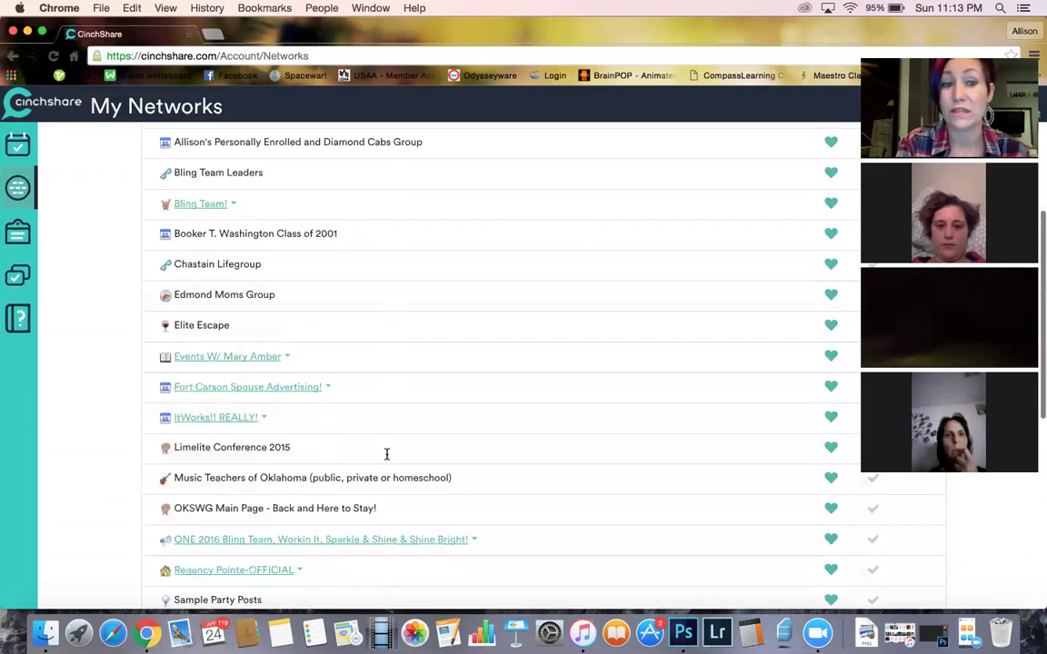
pyautogui.scroll(5, 386, 454)
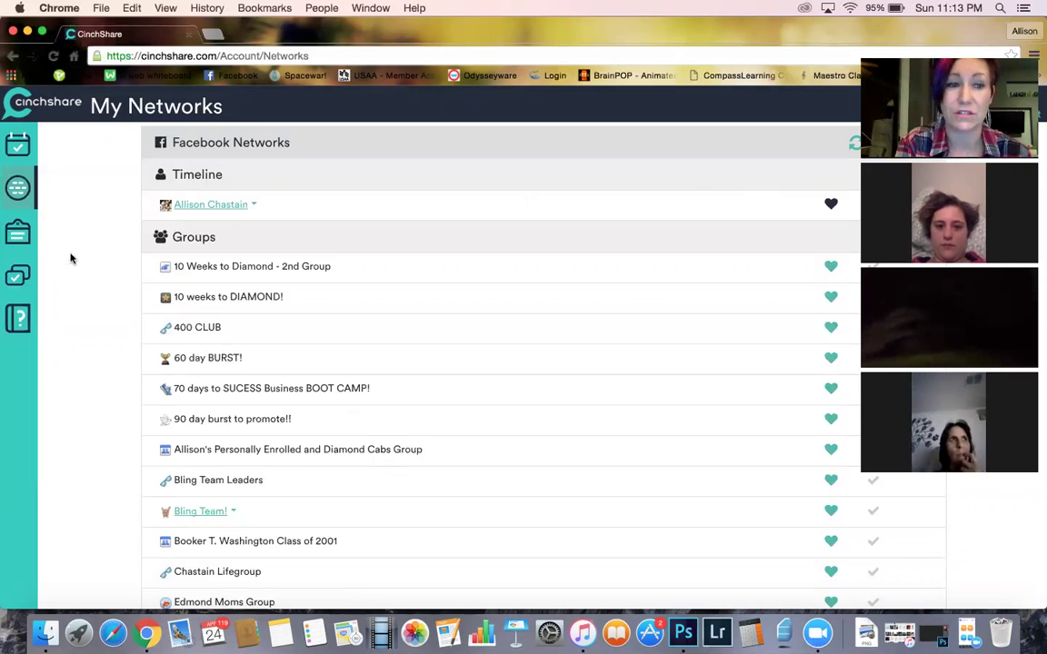
# Go back to Manage Posts and scroll the History grid through the Apr 20 and Apr 19 posts
pyautogui.click(17, 275)
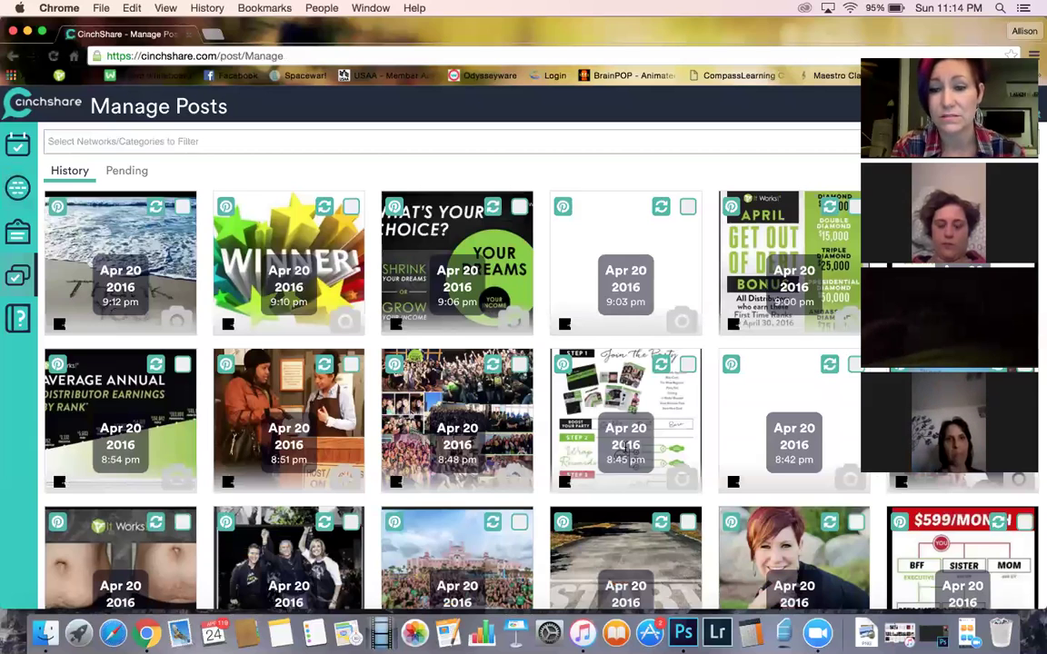
pyautogui.scroll(-10, 625, 448)
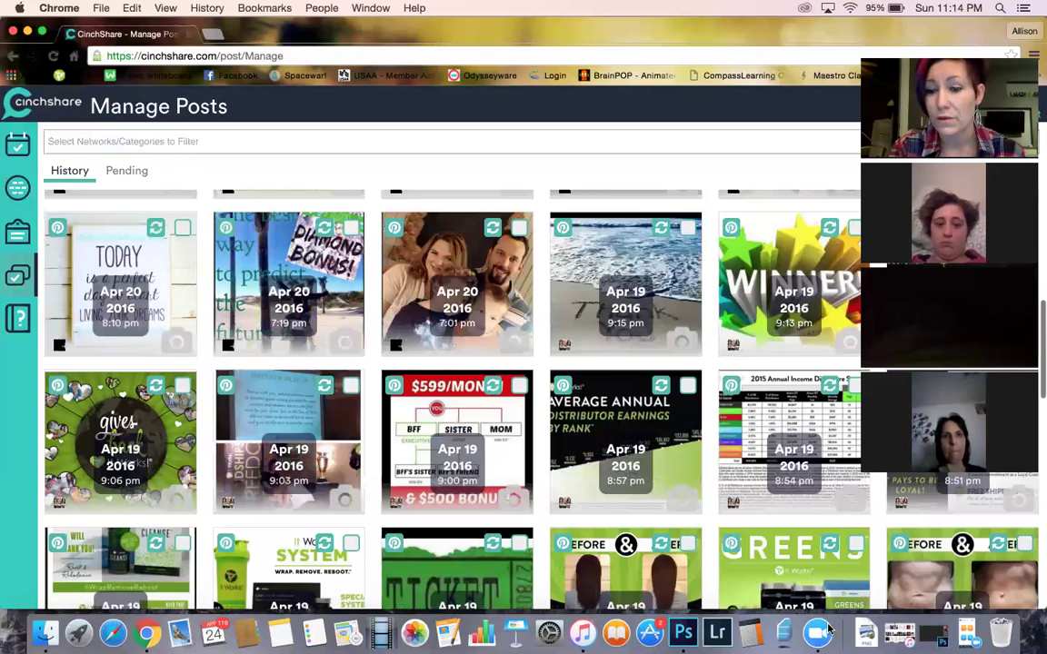
pyautogui.scroll(-5, 841, 527)
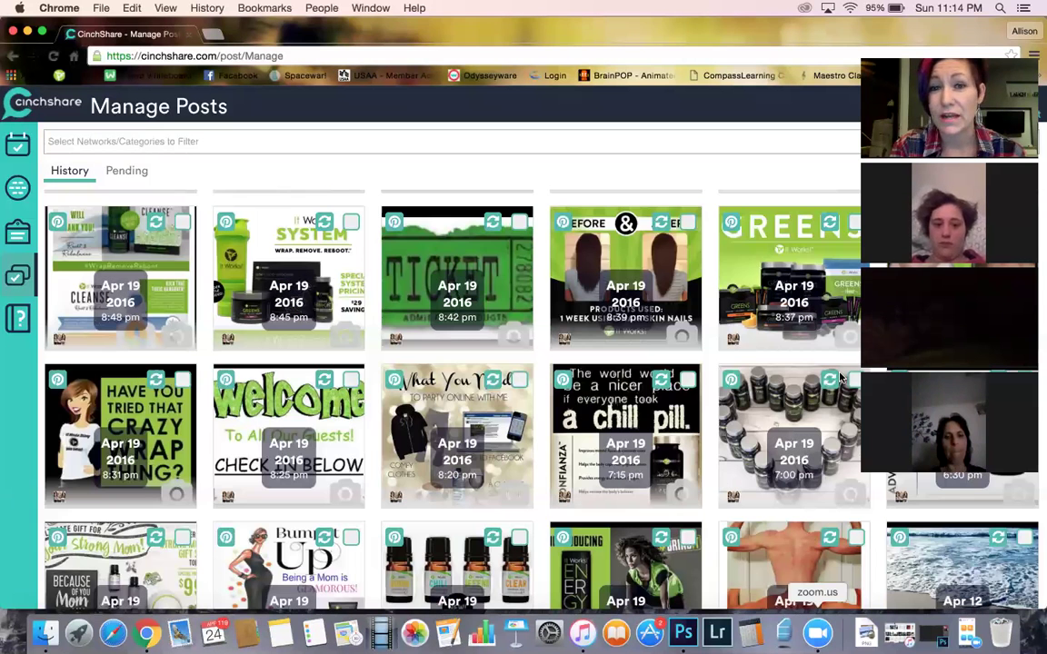